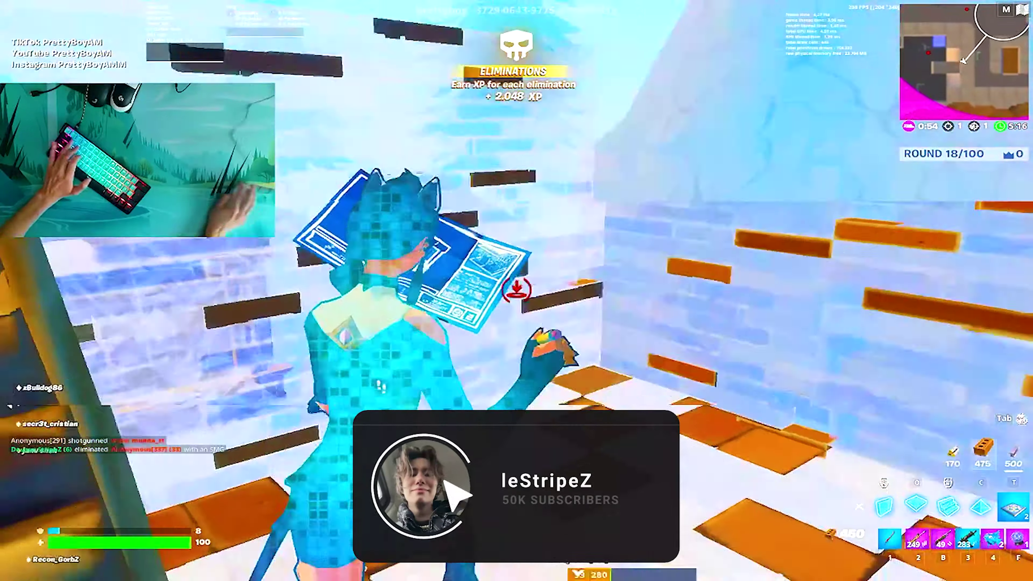
Place two wooden build pieces in the Fortnite practice area
left_click(515, 290)
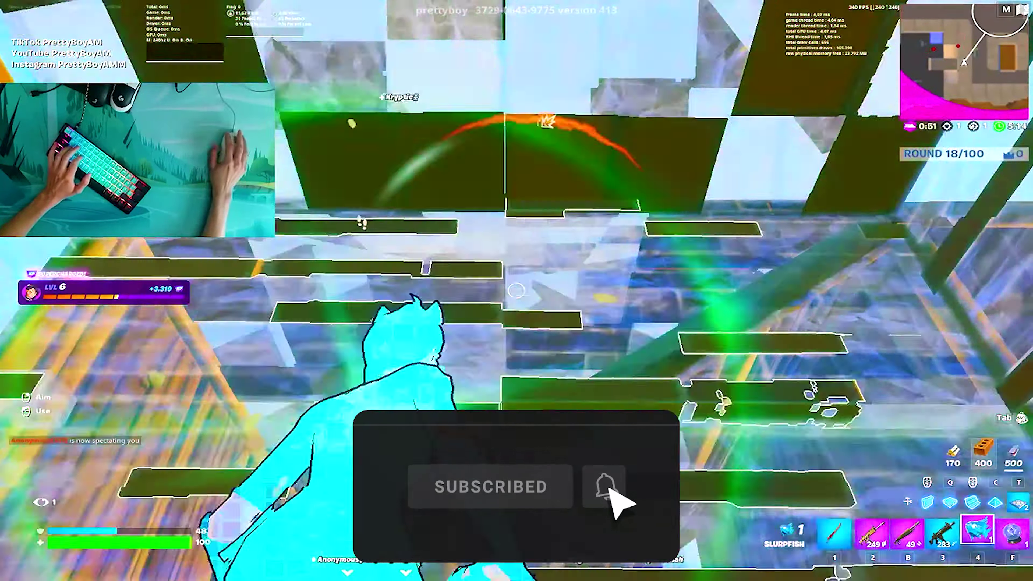
left_click(516, 291)
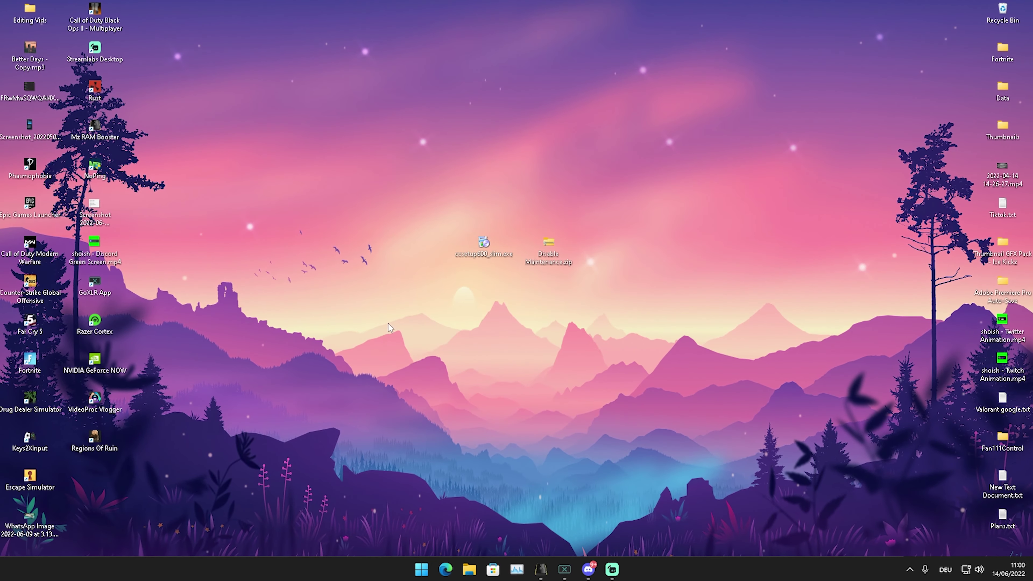
Select Disable Maintenance.zip and ccsetup600_slim.exe on the desktop, then switch to Discord's #ccleaner channel
left_click(549, 249)
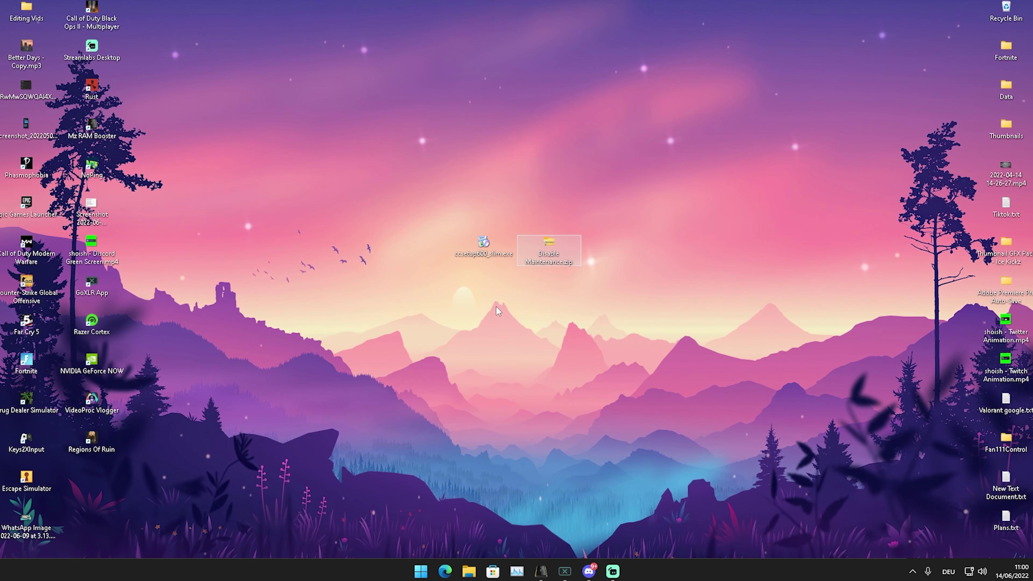
left_click(480, 258)
mouse_move(480, 261)
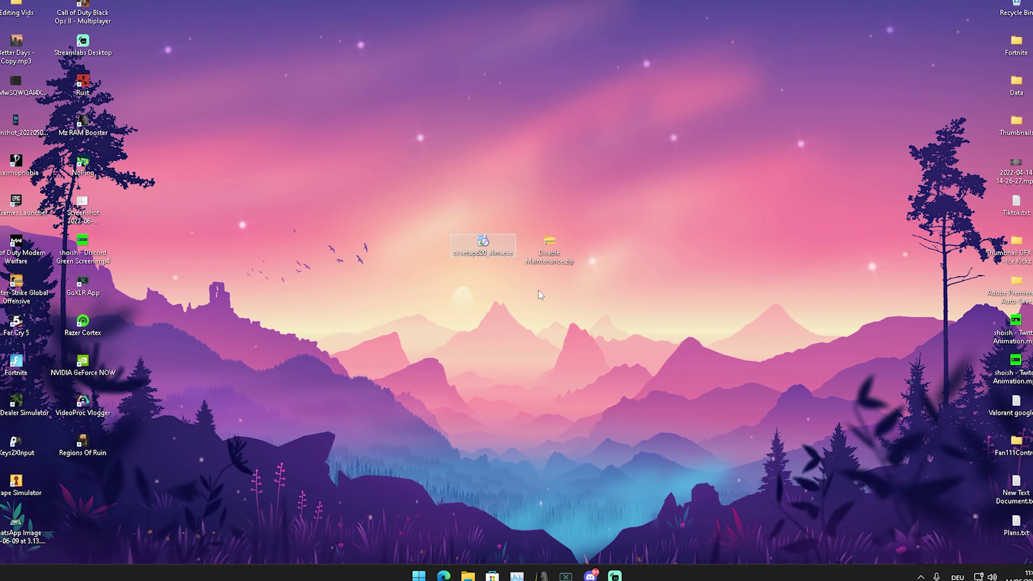
left_click(590, 576)
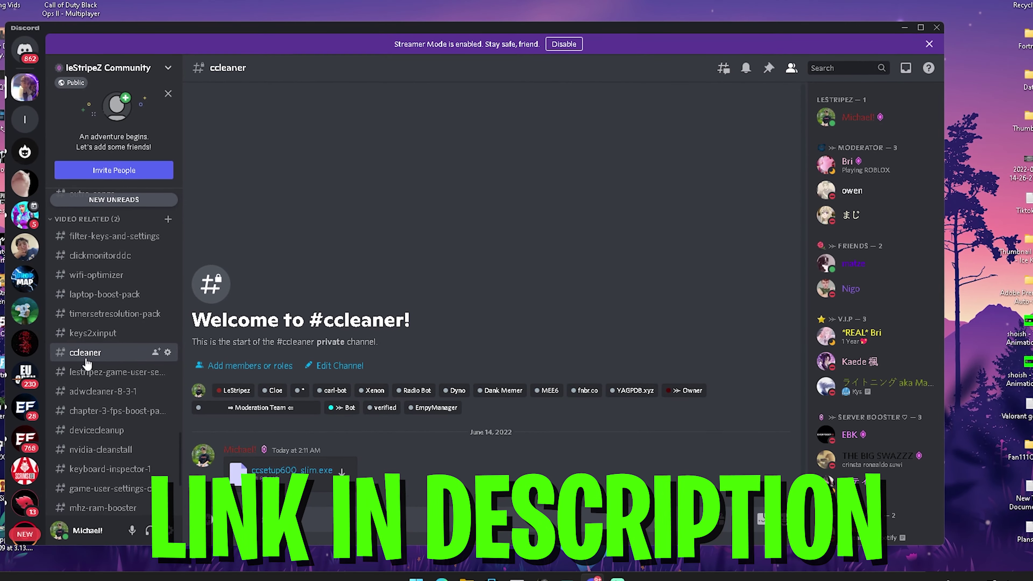
Search Discord messages in the #ccleaner channel to find the ccsetup600_slim.exe upload
left_click(854, 69)
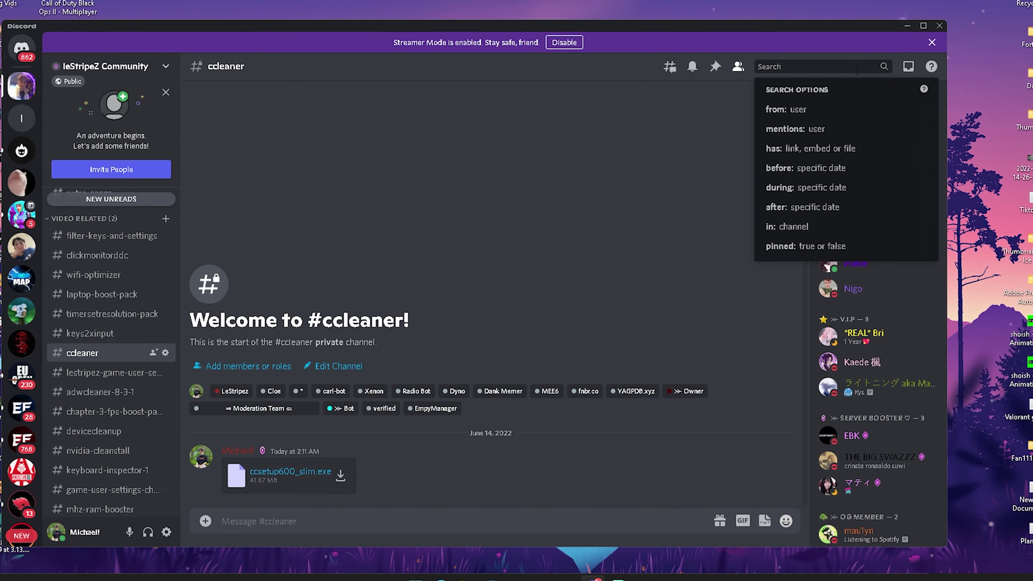
type("#ccl")
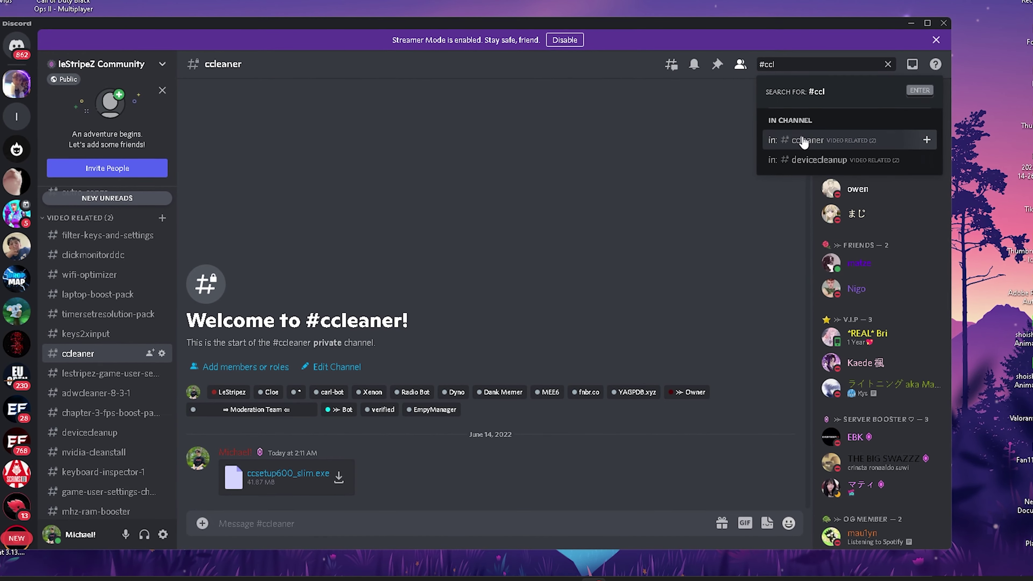
left_click(793, 139)
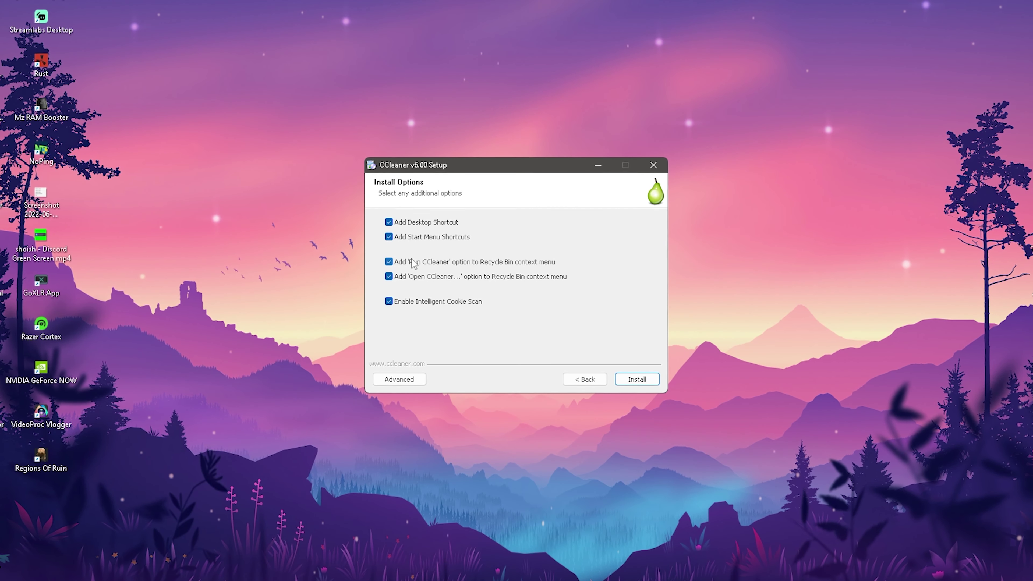
Install CCleaner v6.00 with both Recycle Bin context menu options unchecked, and launch it
left_click(388, 262)
left_click(389, 276)
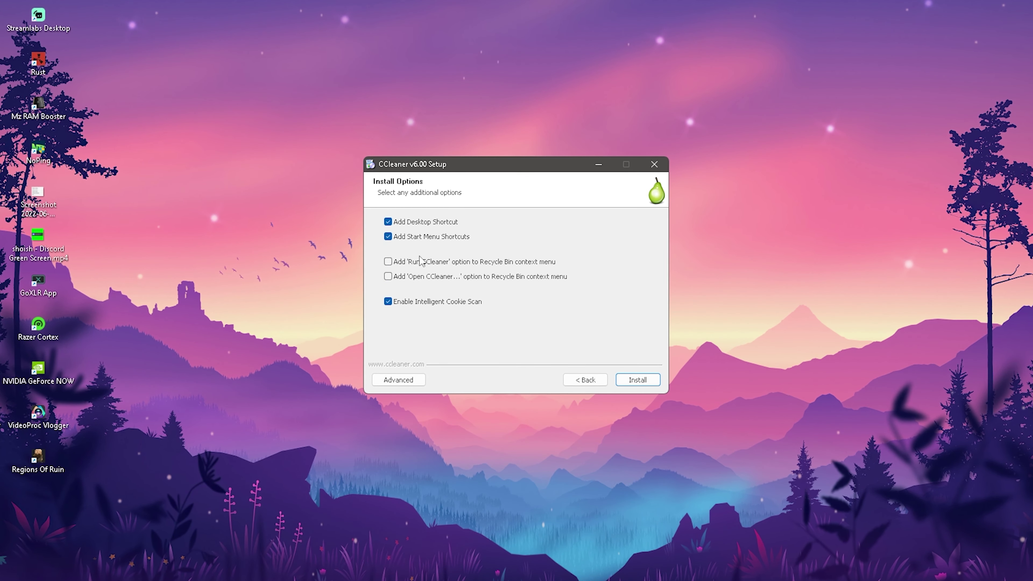
left_click(636, 380)
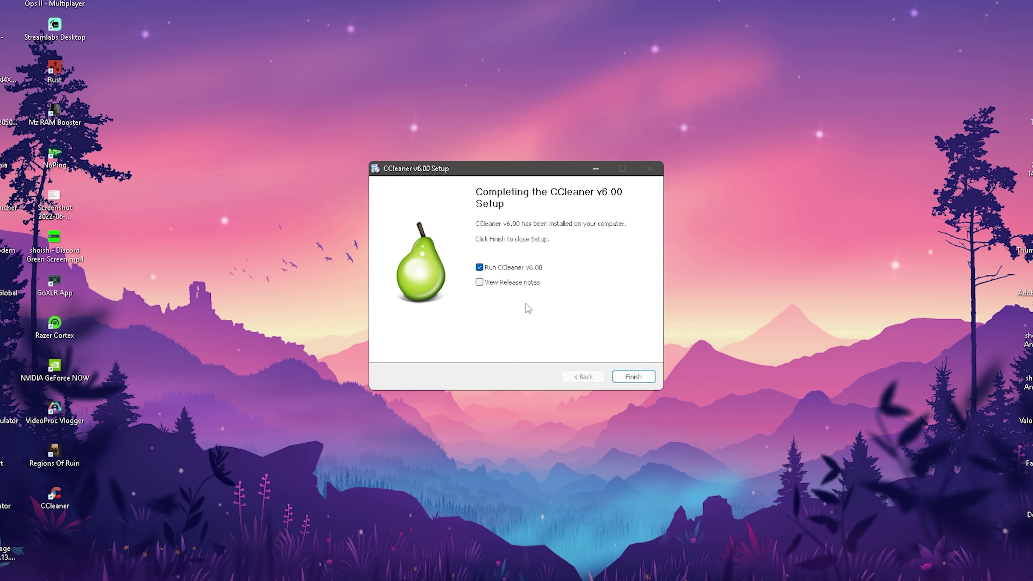
left_click(638, 380)
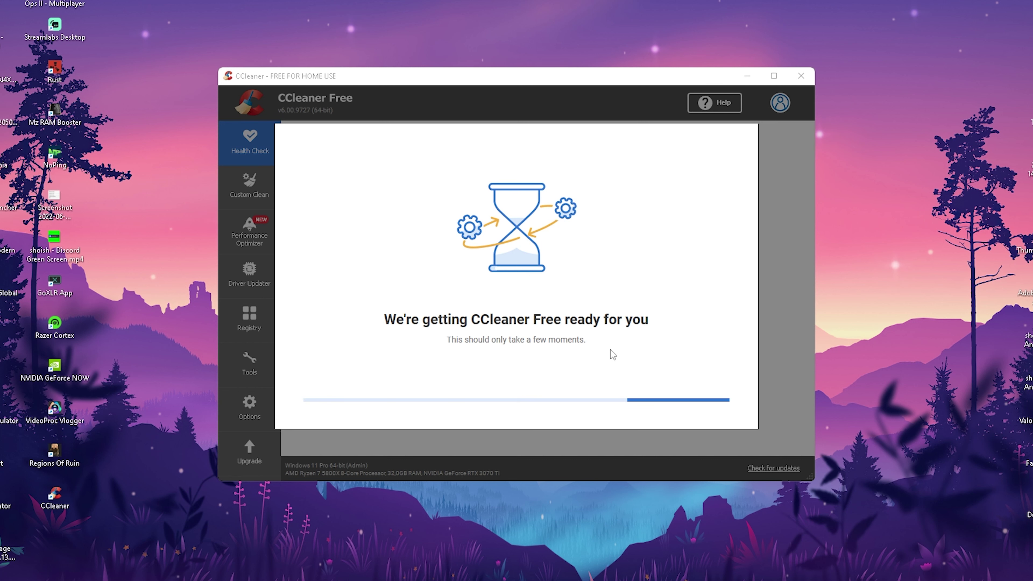
Get through the first-run pages, decline the AVG antivirus offer, and go to Health Check
left_click(513, 387)
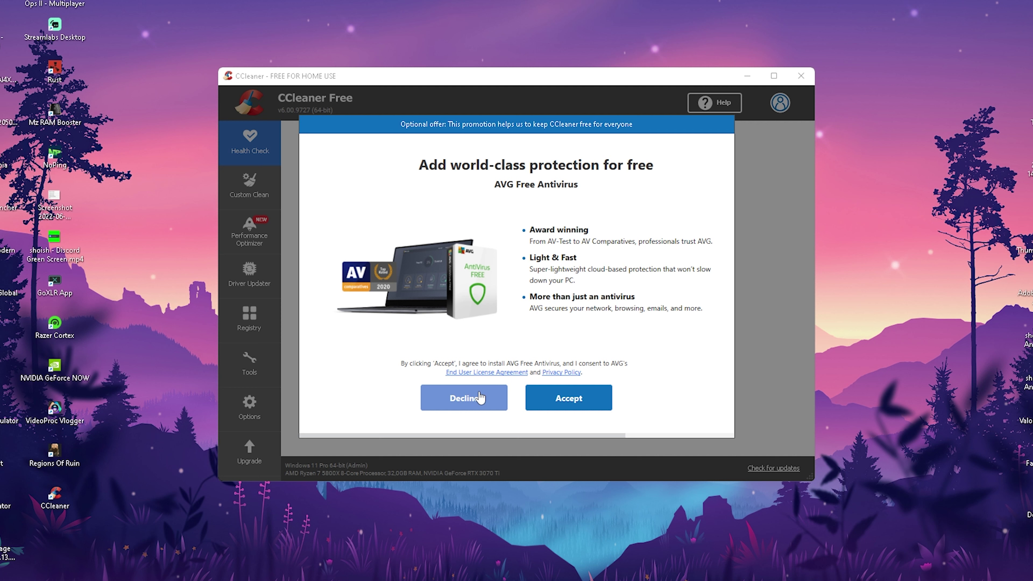
left_click(479, 396)
left_click(503, 385)
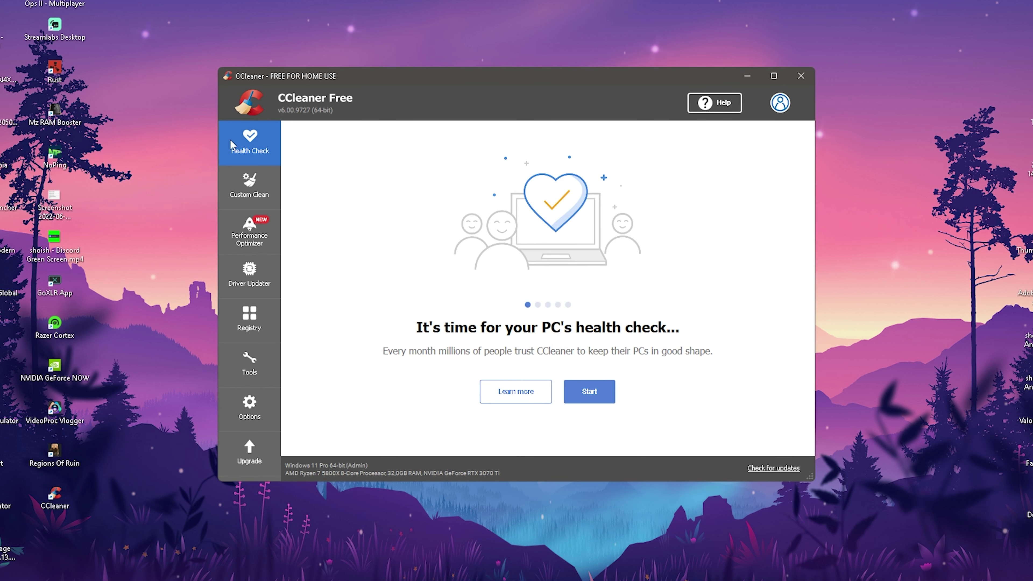
left_click(255, 240)
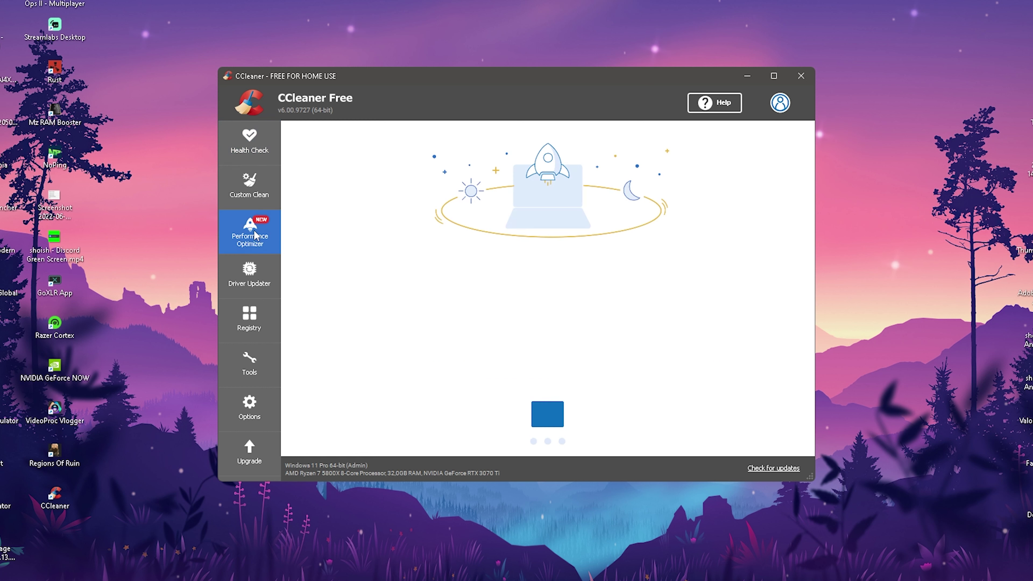
left_click(252, 145)
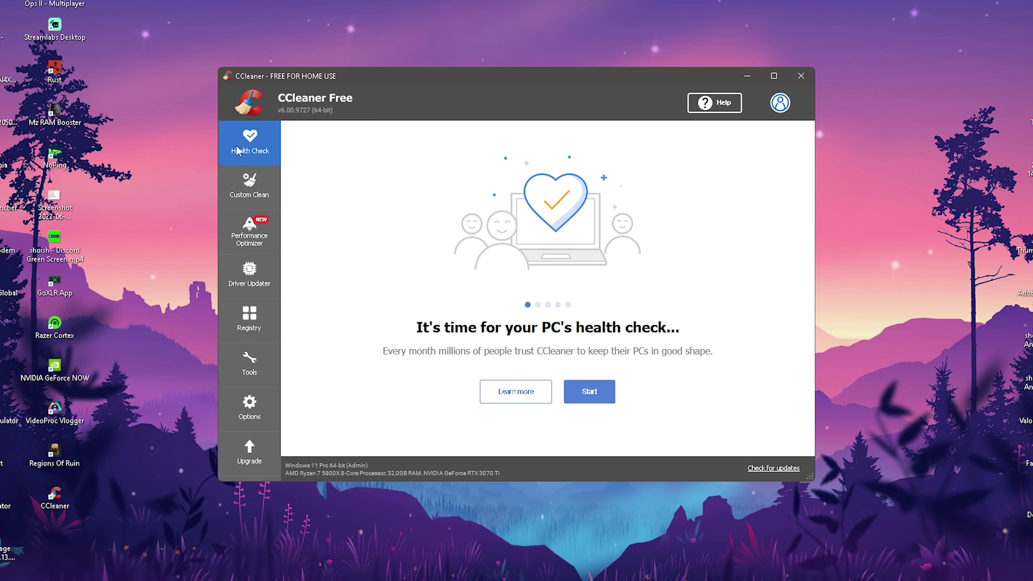
Run the Health Check, force-closing Edge, and fix its 20951 trackers and 17,989 MB junk
left_click(589, 391)
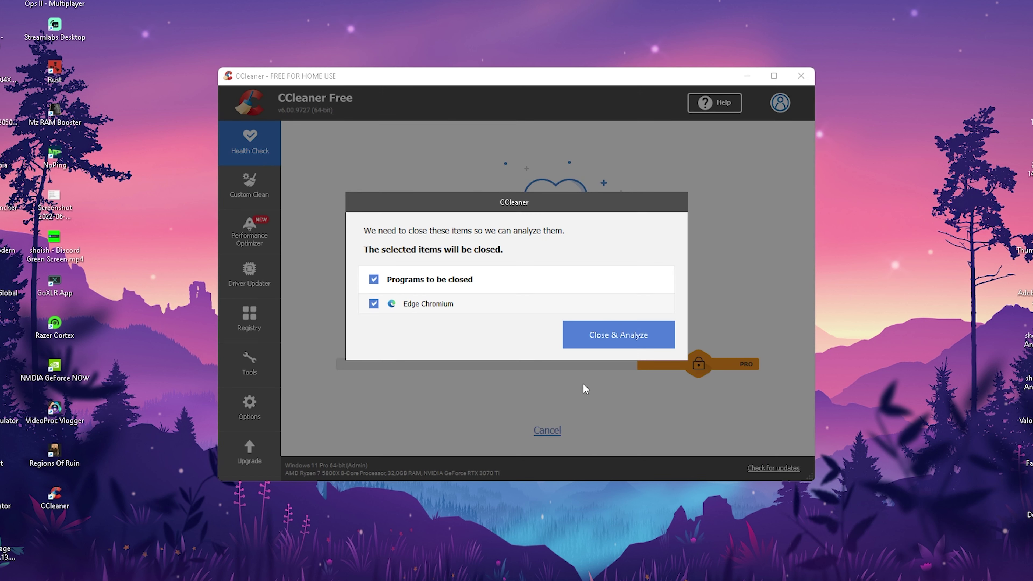
left_click(575, 341)
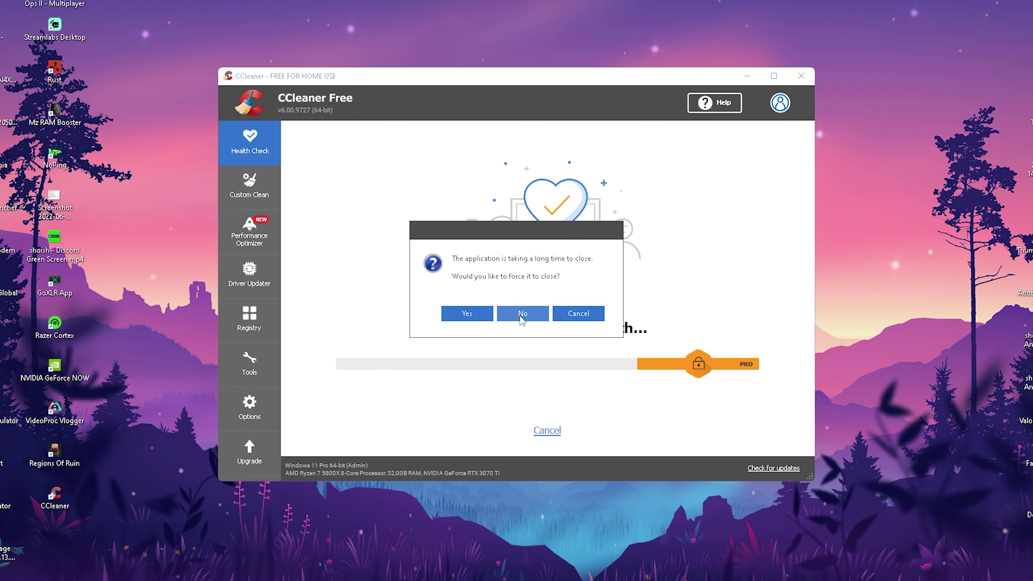
left_click(483, 310)
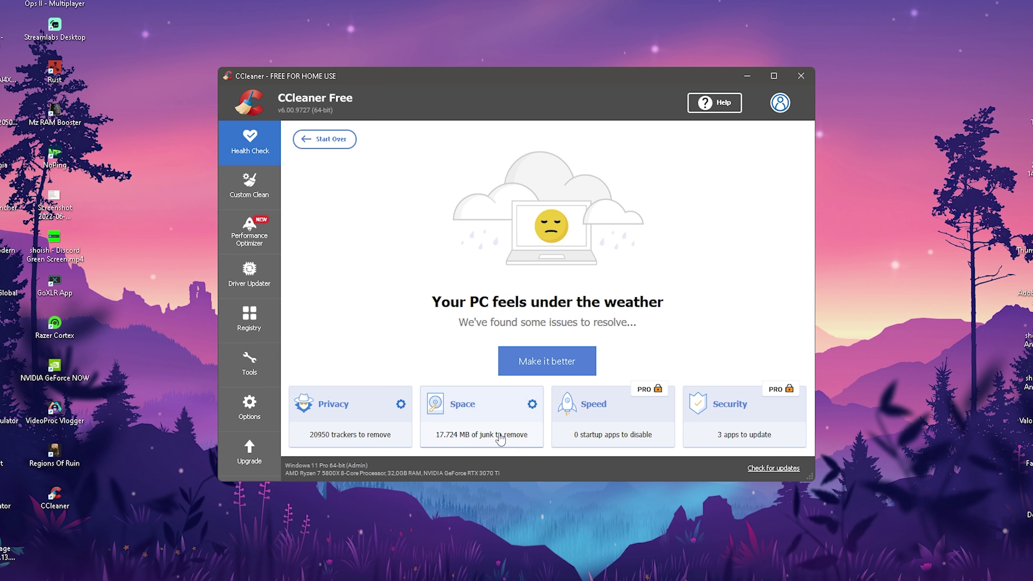
left_click(552, 368)
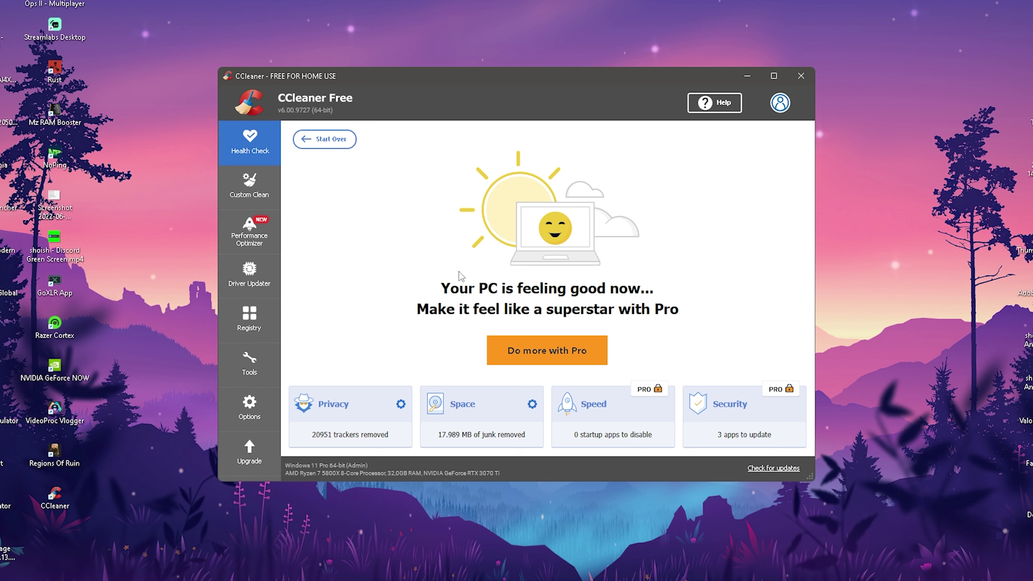
left_click(266, 191)
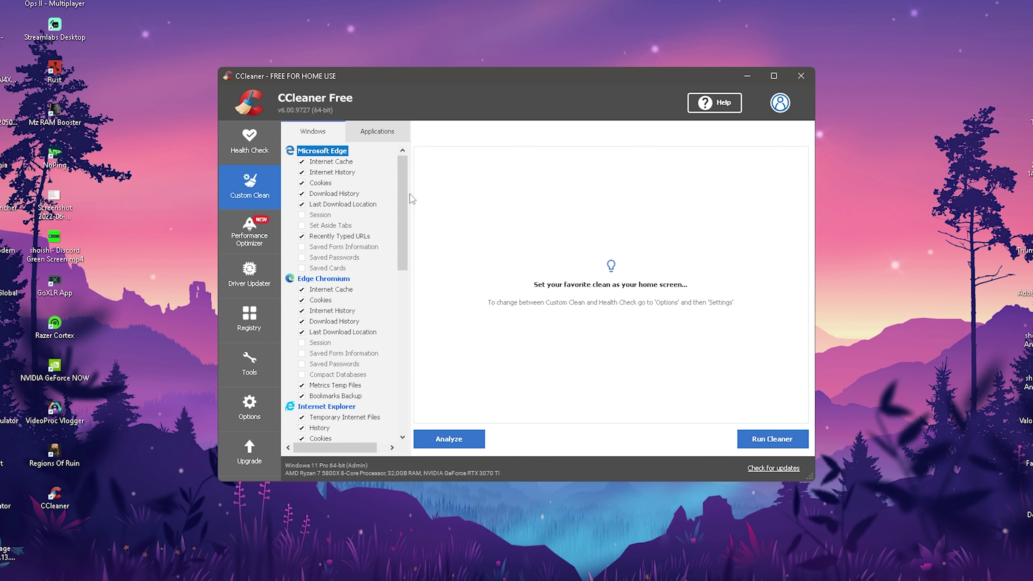
Analyze and clean the checked Windows items in Custom Clean, removing 11.4 MB
mouse_move(406, 199)
left_mouse_down()
mouse_move(400, 365)
mouse_move(403, 194)
left_mouse_up()
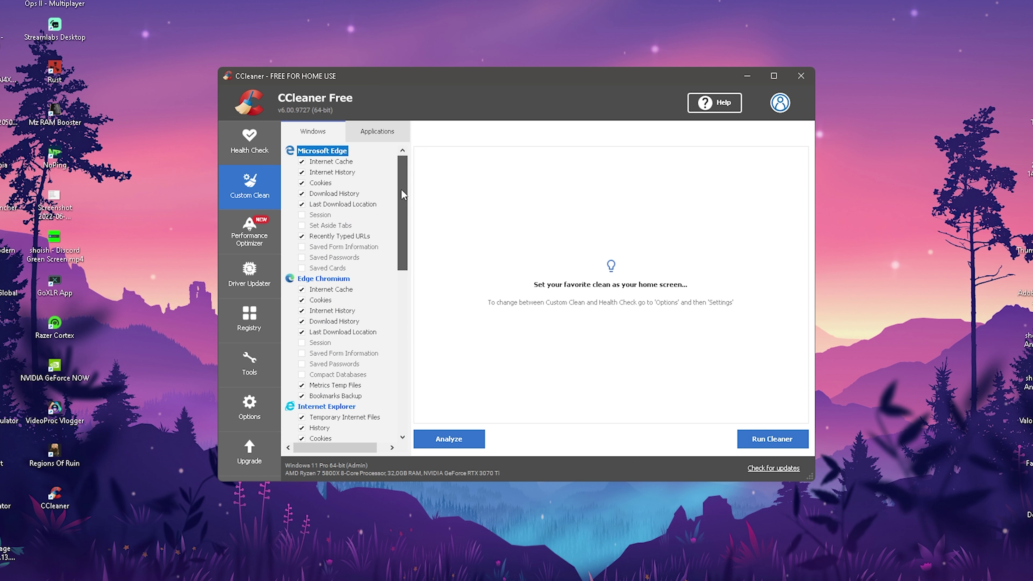
left_click(468, 439)
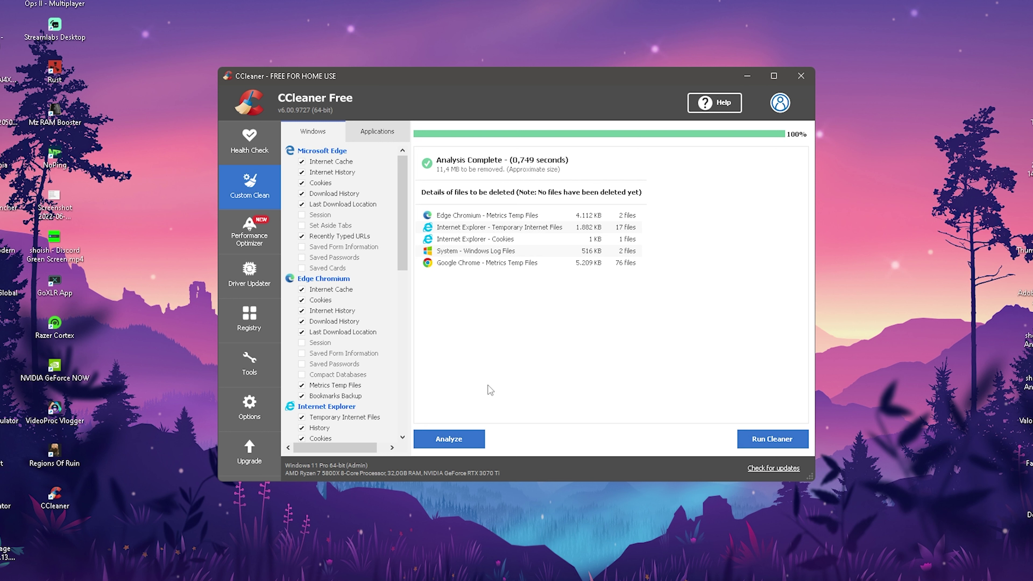
left_click(743, 441)
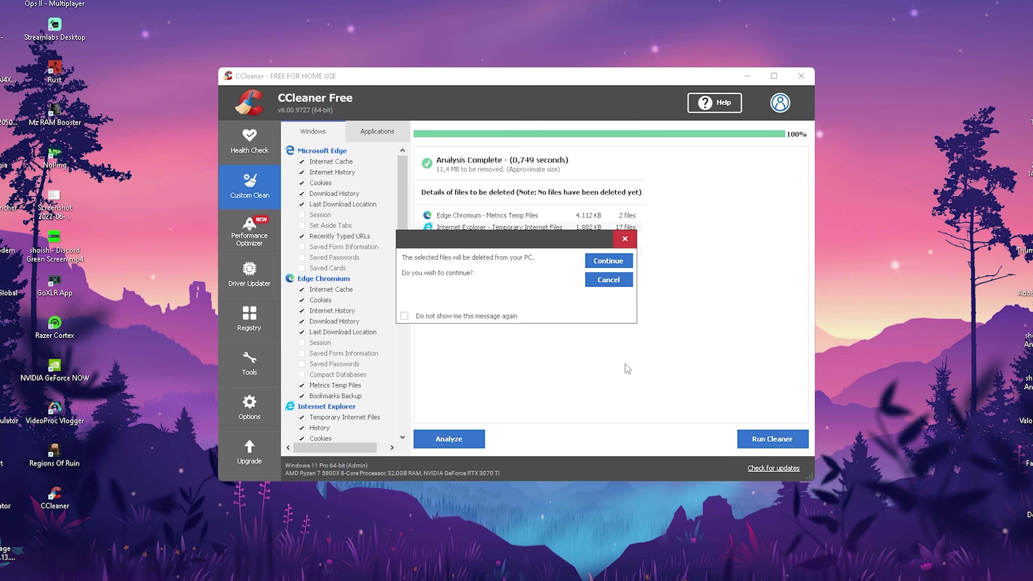
left_click(607, 262)
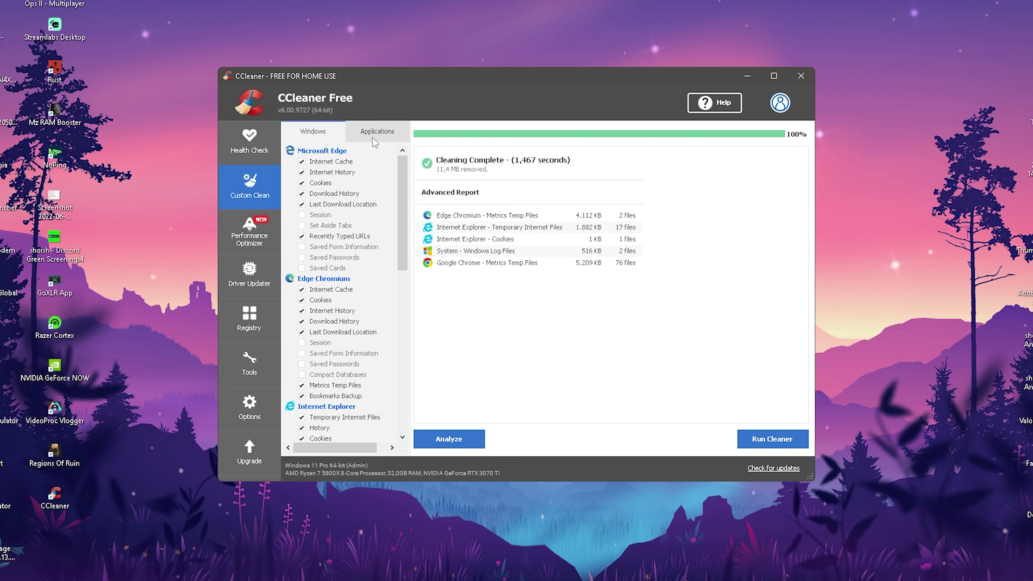
Analyze and clean the checked Applications items, confirming the file deletion
left_click(387, 139)
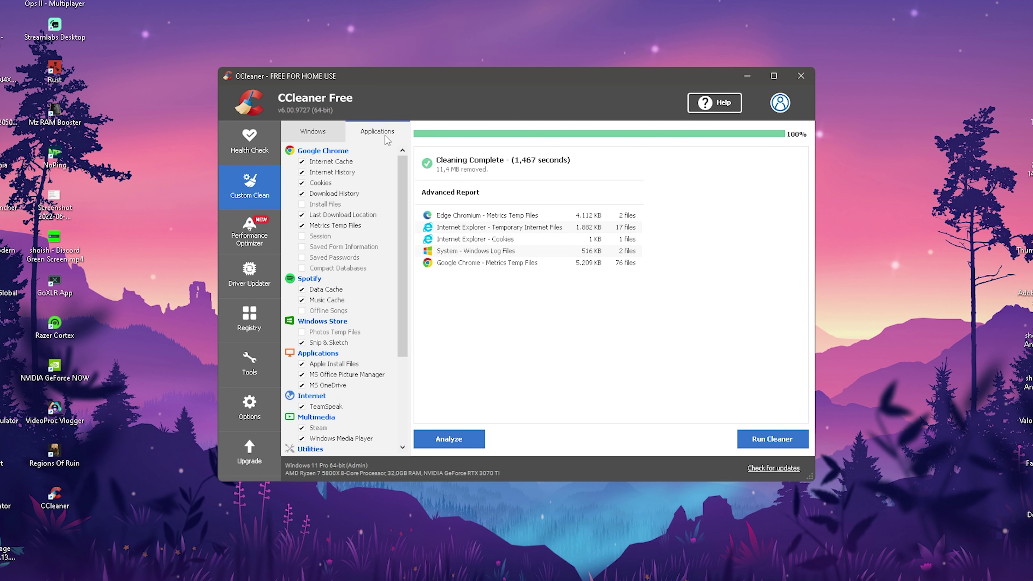
left_click(463, 440)
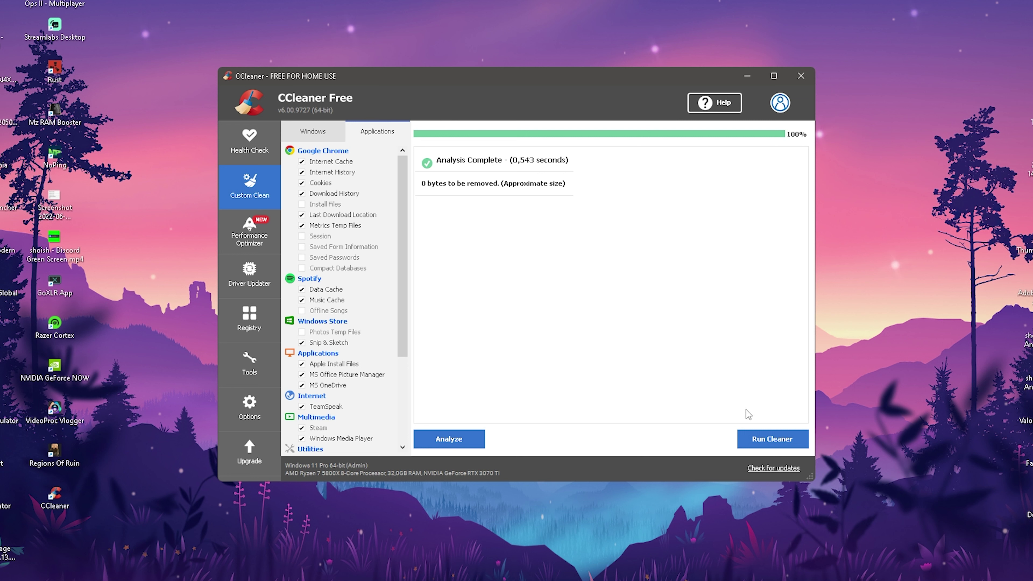
left_click(768, 439)
left_click(612, 263)
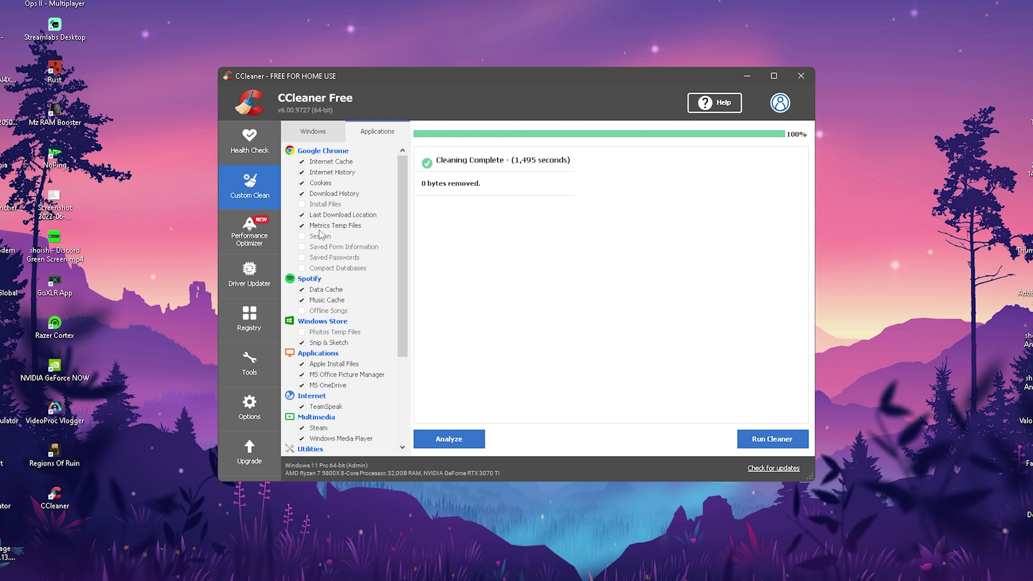
key("Tab")
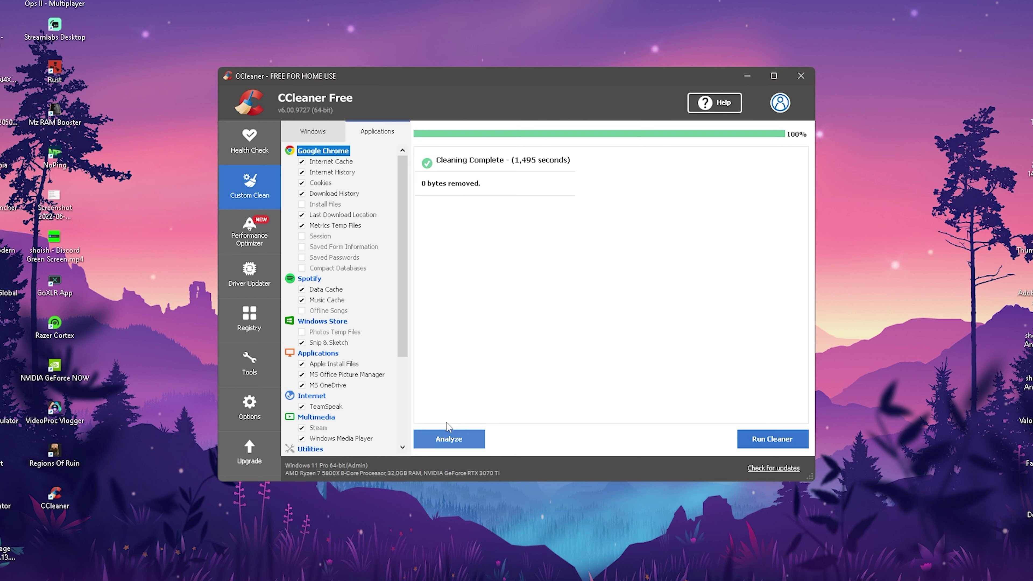
Scan the registry and fix all 478 selected issues without making a backup
left_click(247, 332)
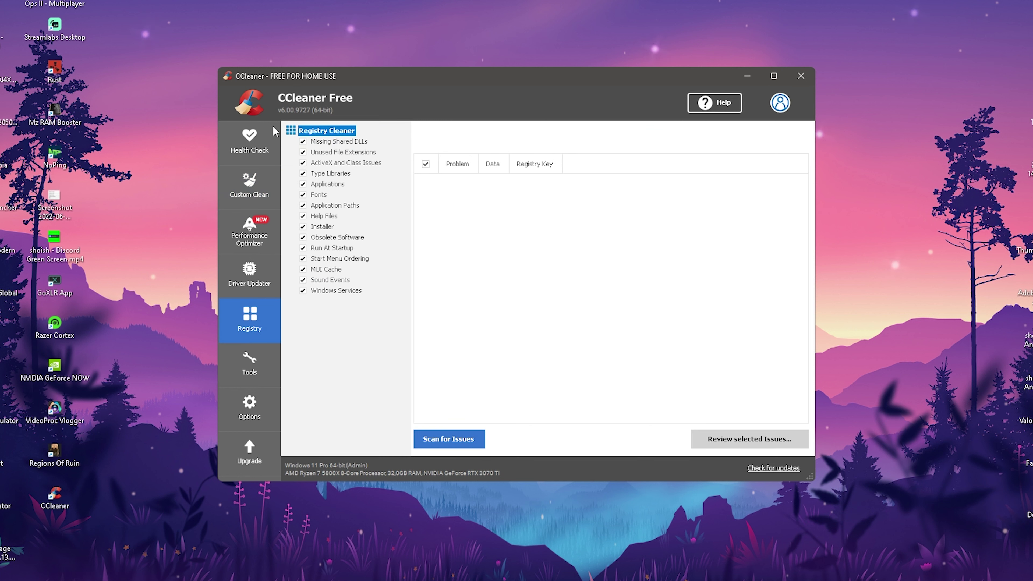
left_click(449, 438)
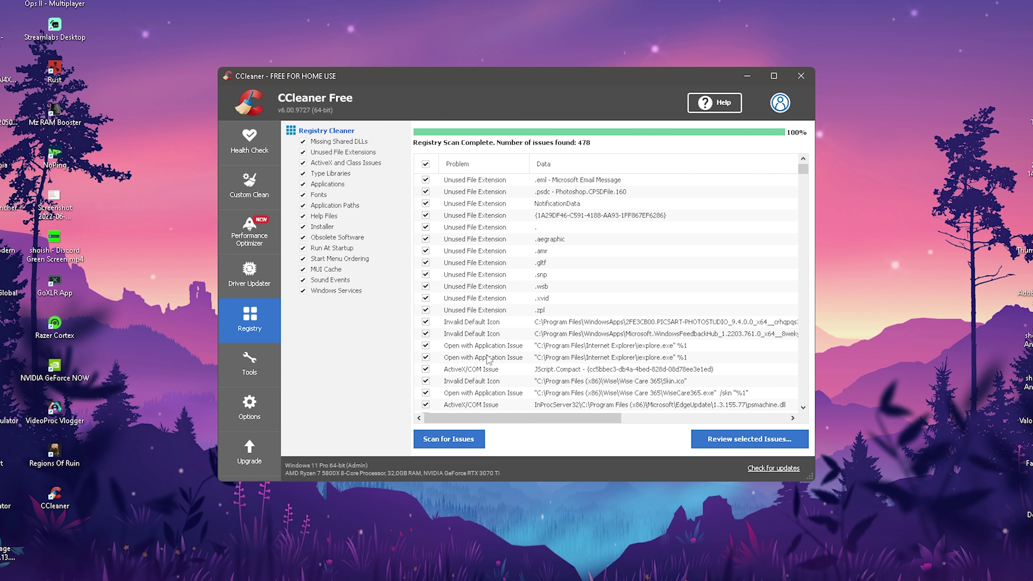
left_click(766, 438)
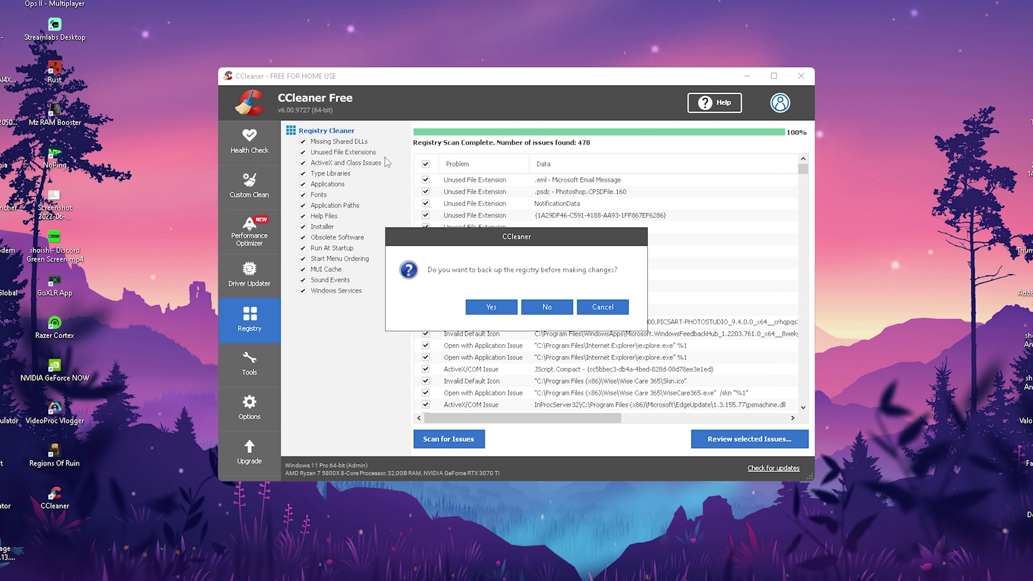
left_click(543, 310)
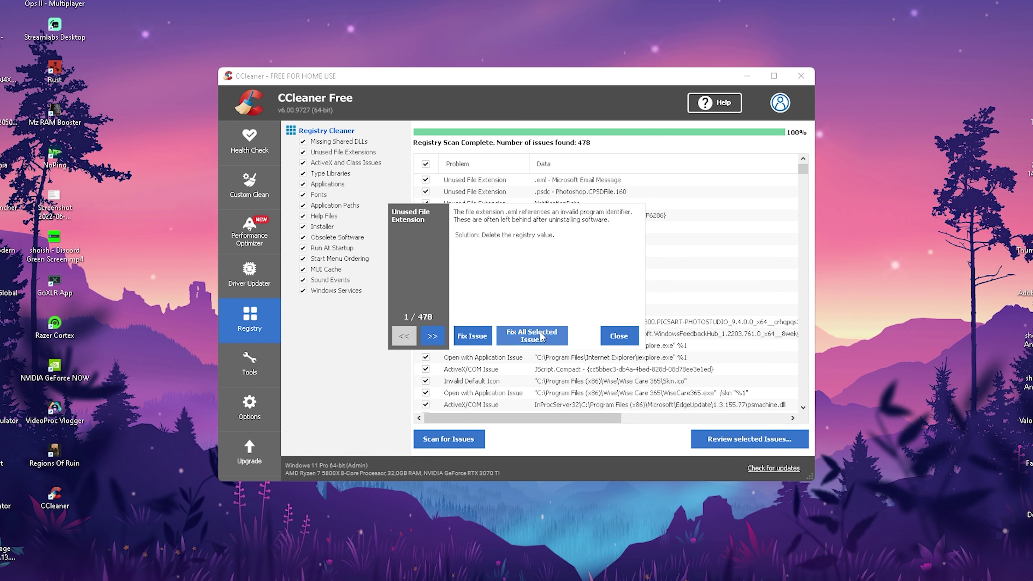
left_click(539, 340)
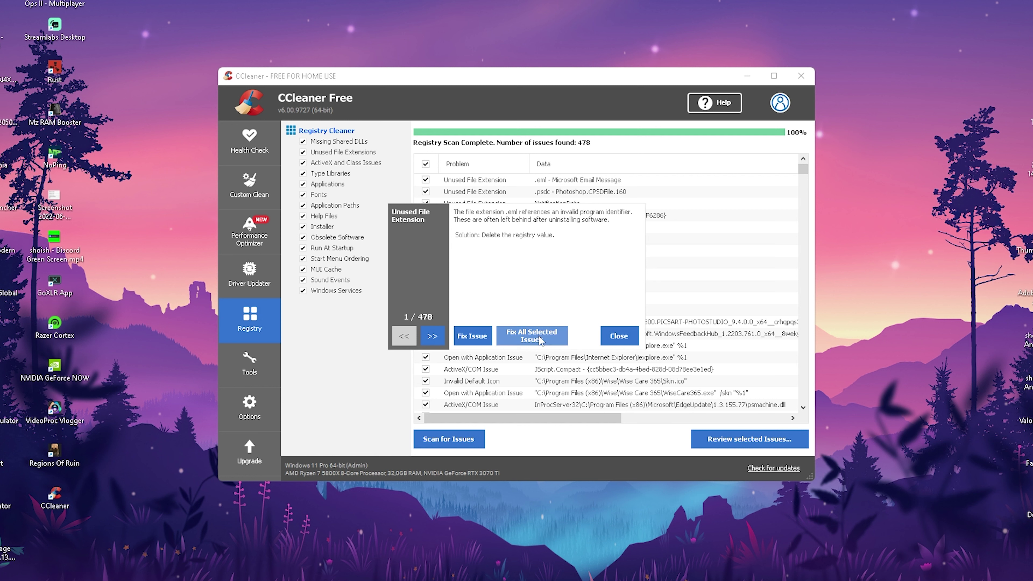
left_click(617, 337)
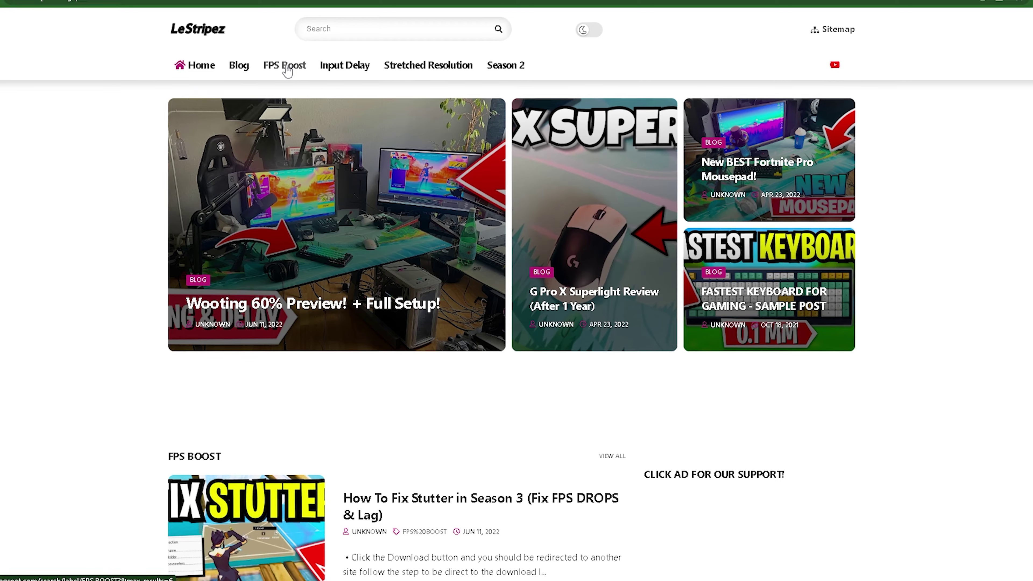
Open LeStripez's 'How To Fix Stutter in Season 3' FPS Boost post, check its download, and close Chrome
left_click(280, 66)
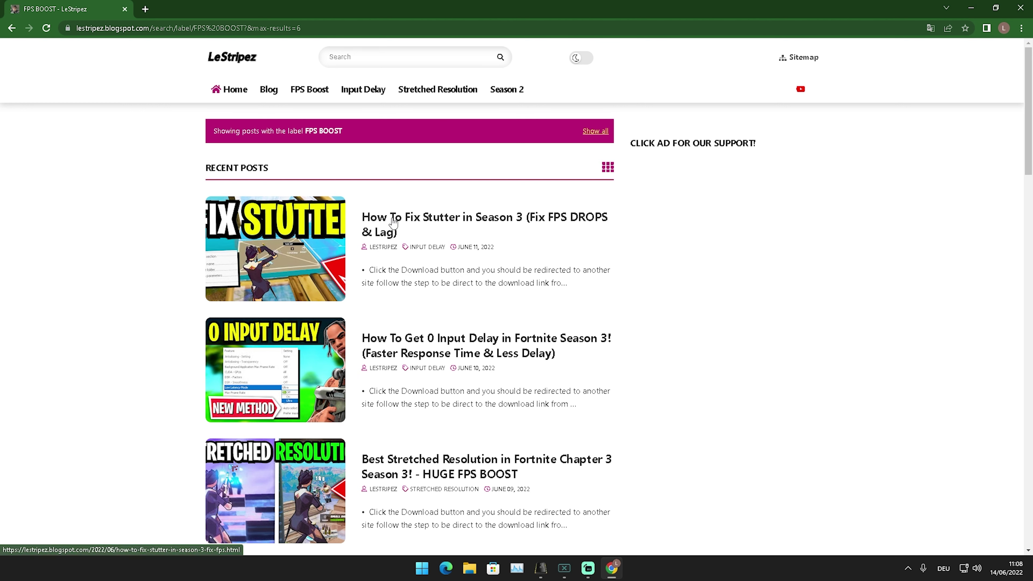
left_click(320, 270)
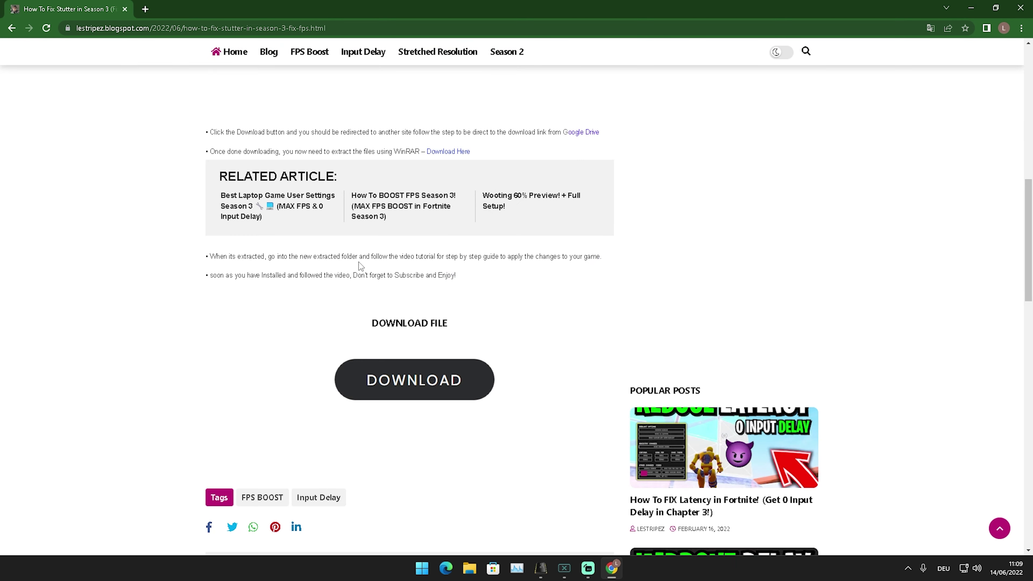
scroll(360, 265, "down", 3)
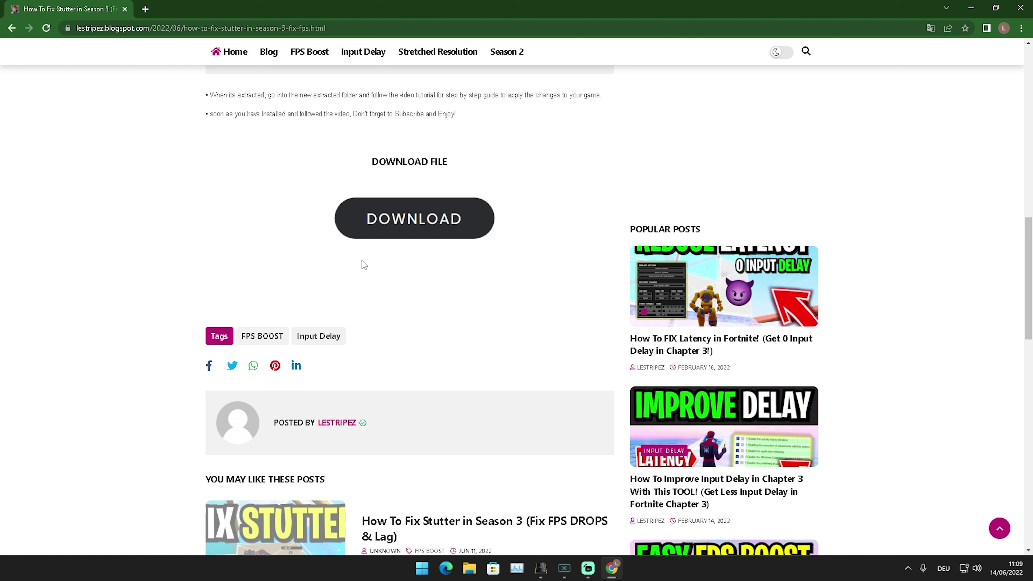
scroll(401, 220, "up", 1)
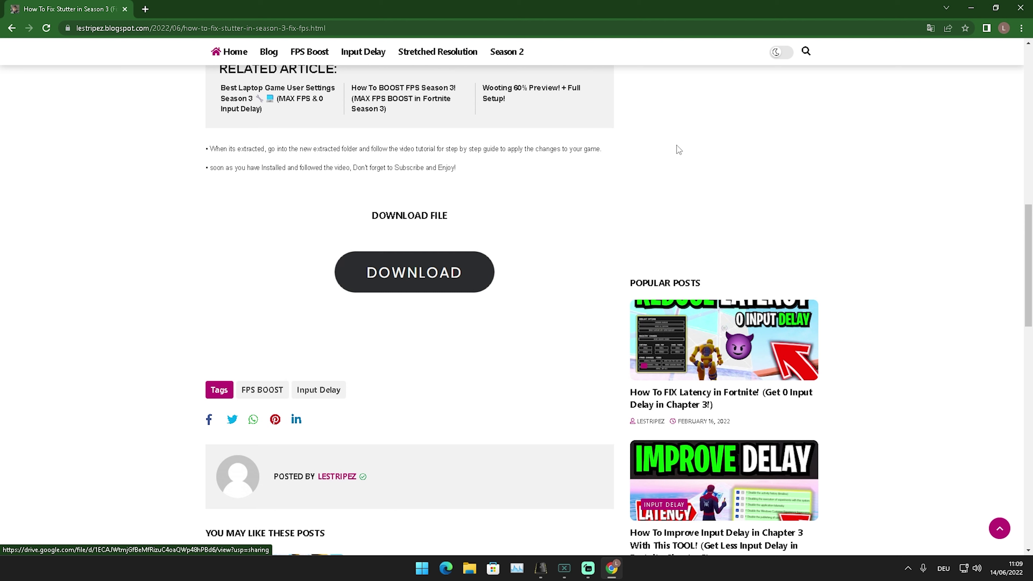
left_click(1020, 7)
left_click_drag(548, 247, 416, 208)
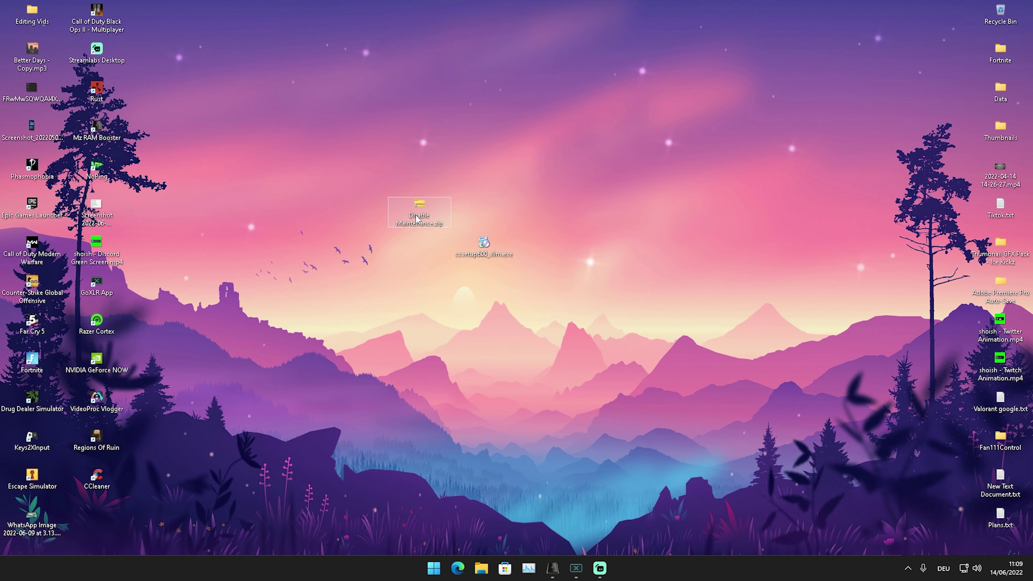
Extract Disable Maintenance.zip into a Disable Maintenance folder on the desktop
right_click(417, 217)
left_click(450, 303)
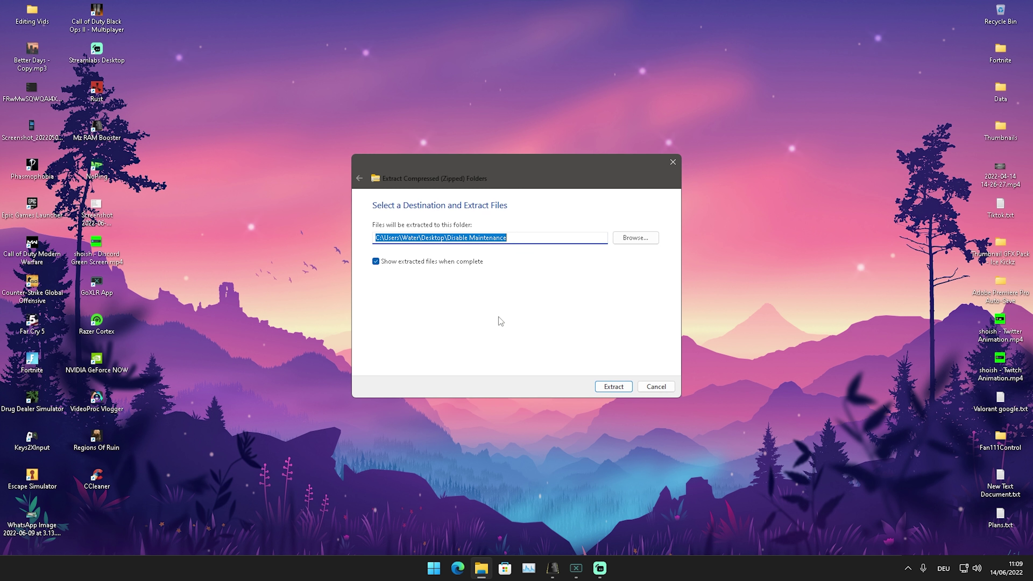
left_click(610, 385)
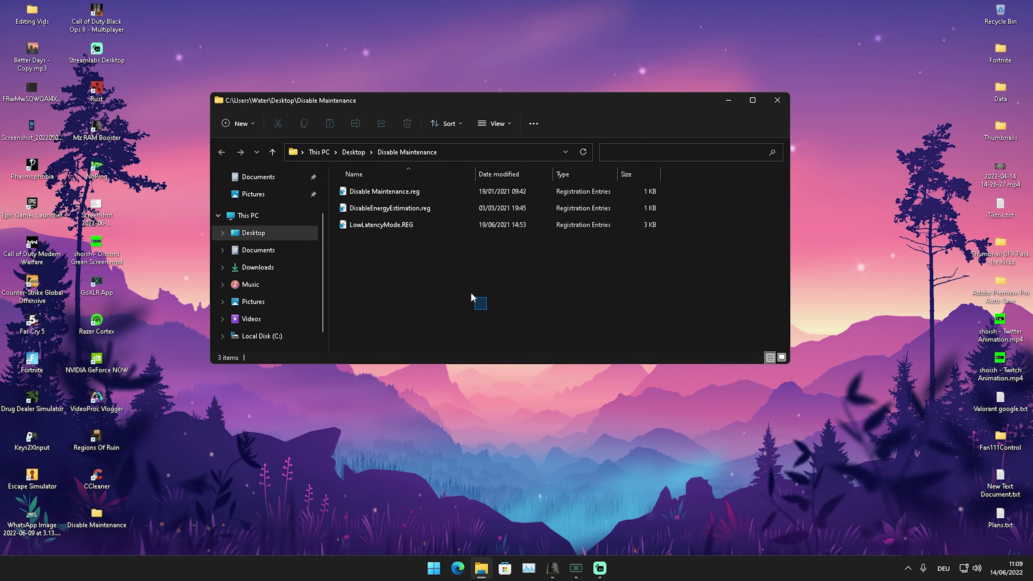
Select the three extracted .reg files, then narrow the selection to LowLatencyMode.REG
left_click_drag(484, 300, 300, 143)
left_click_drag(432, 280, 305, 156)
left_click(470, 267)
left_click_drag(504, 309, 380, 239)
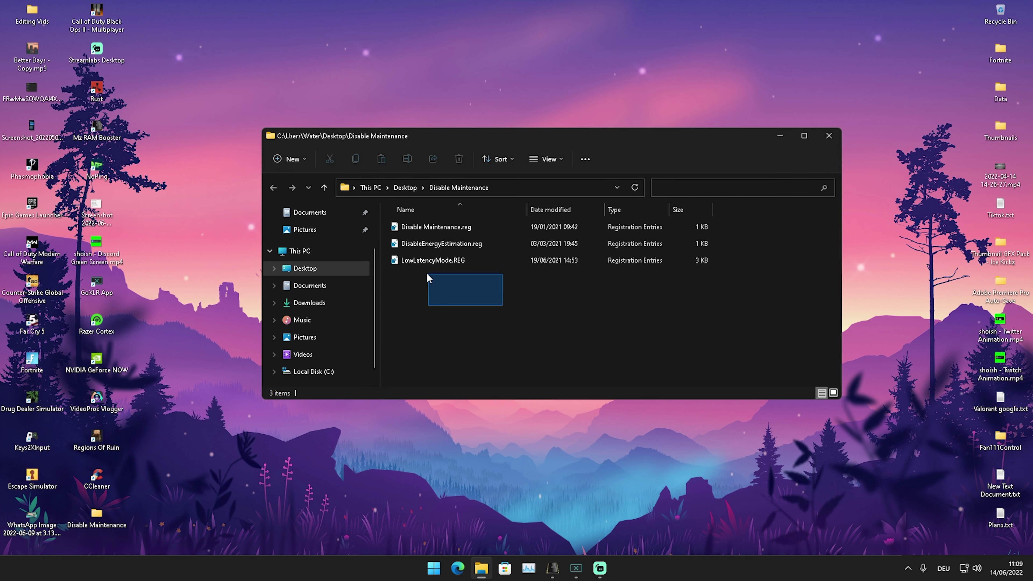
left_click(483, 290)
left_click_drag(483, 290, 379, 259)
left_click(467, 293)
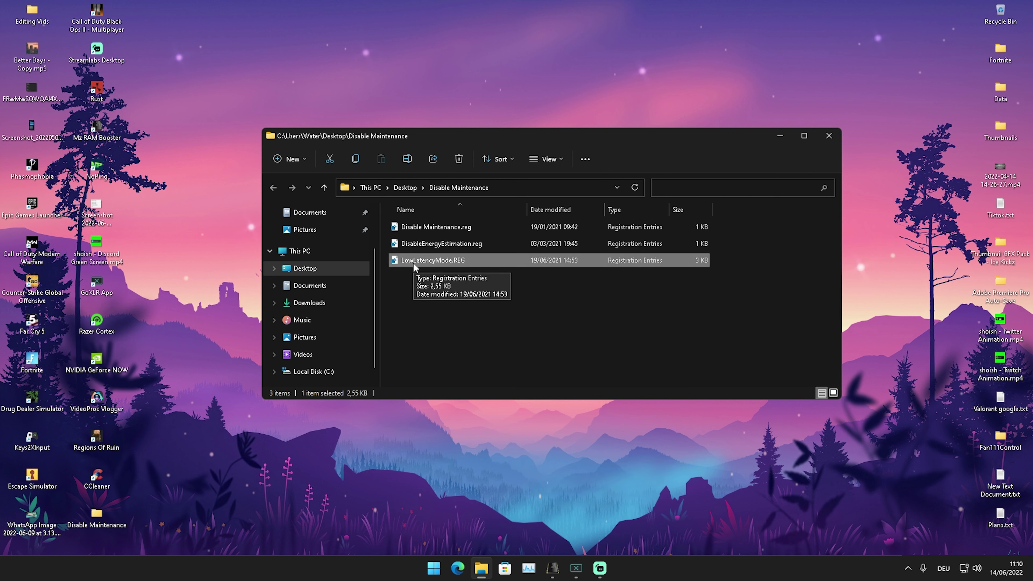
Merge LowLatencyMode.REG and DisableEnergyEstimation.reg into the registry, confirming each import
double_click(414, 264)
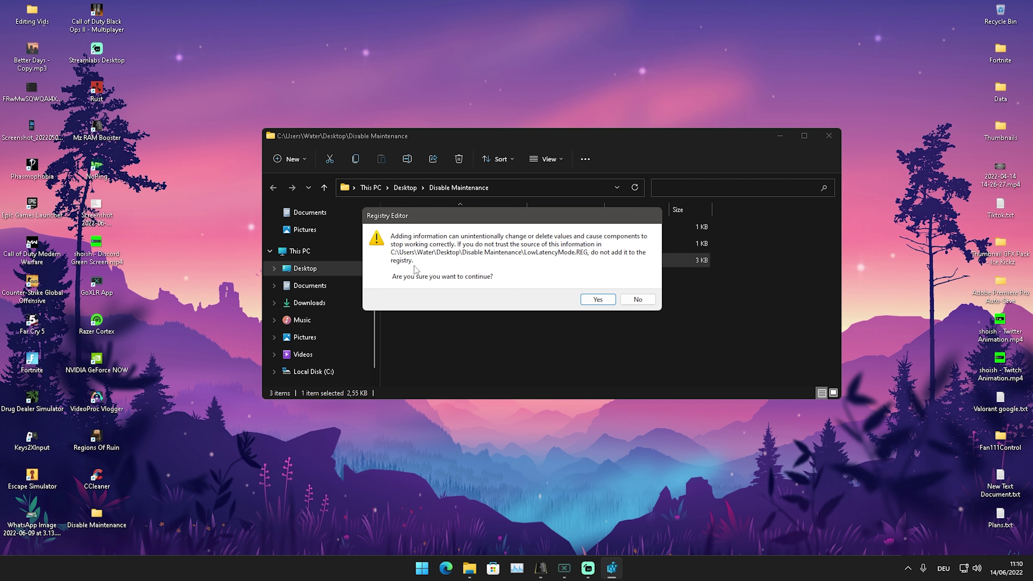
left_click(596, 301)
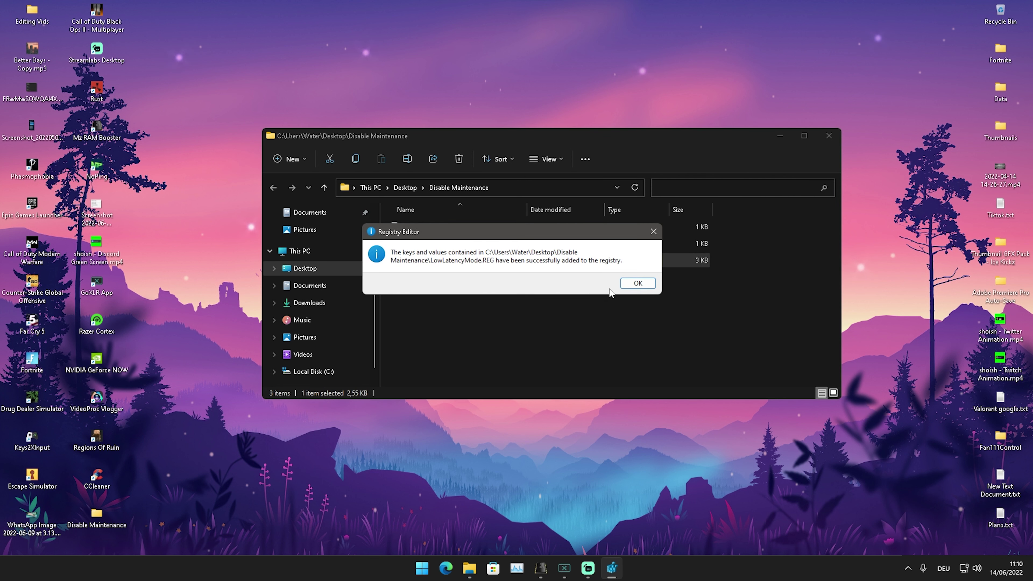
left_click(637, 284)
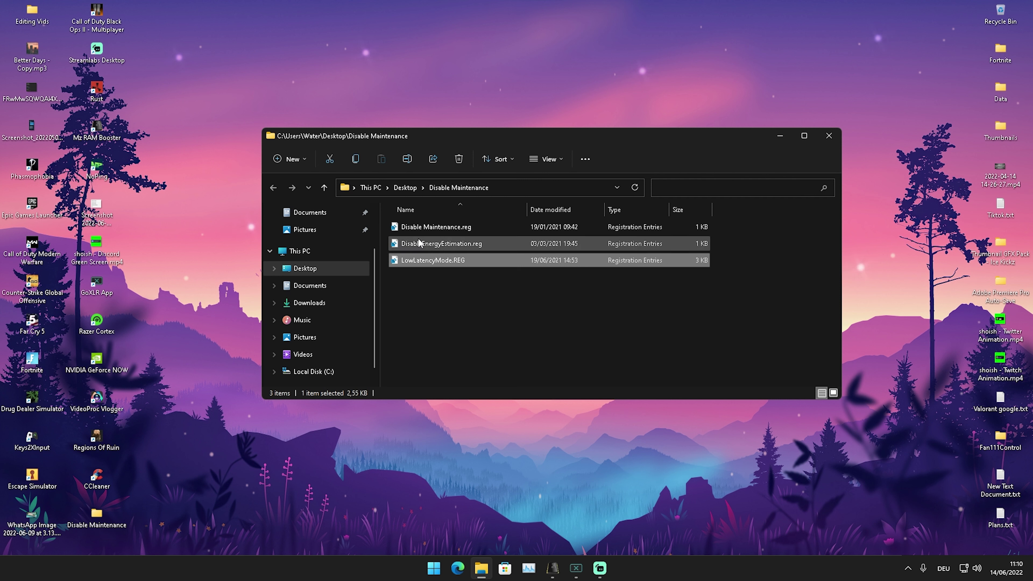
double_click(430, 244)
left_click(598, 299)
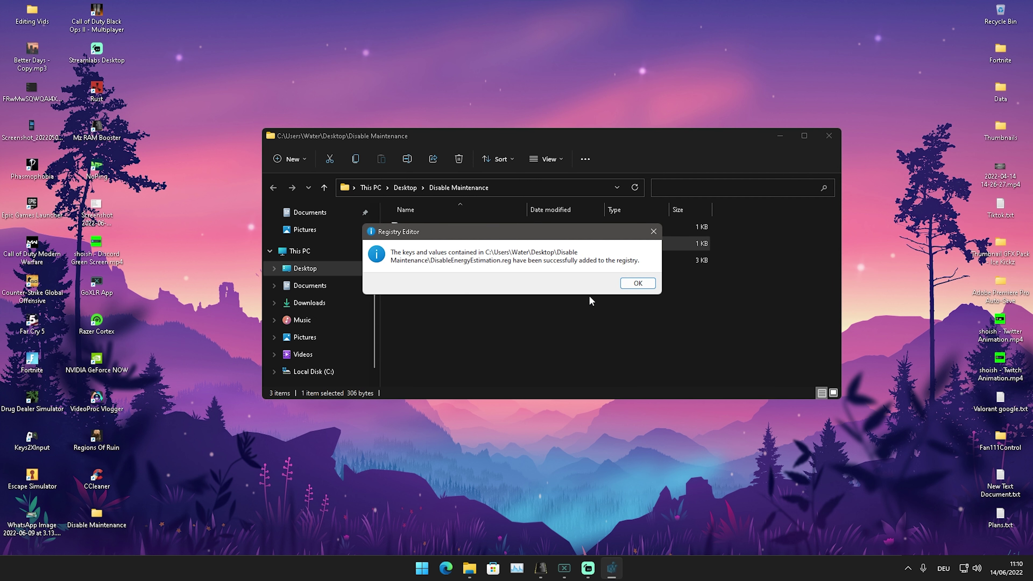
left_click(638, 282)
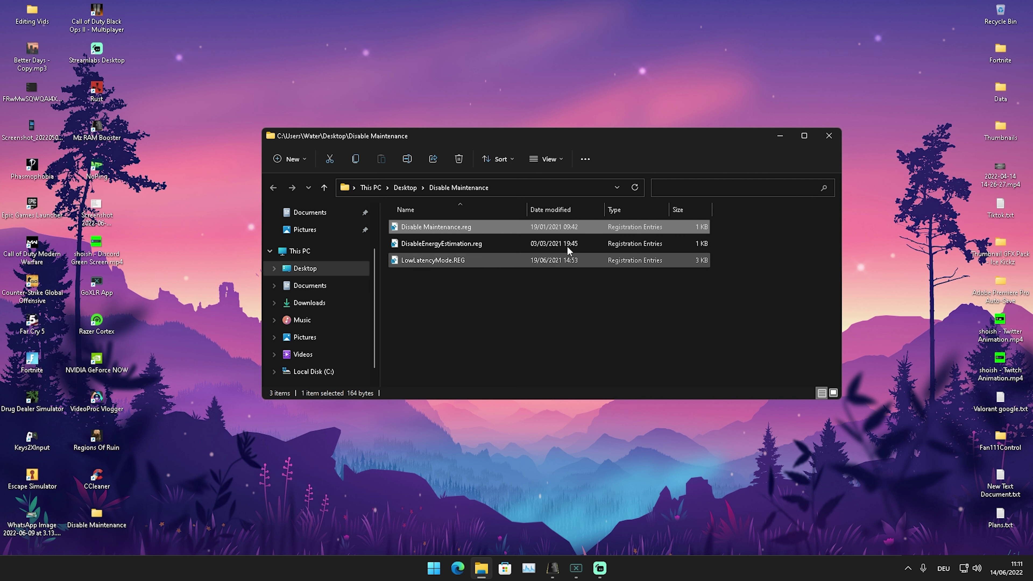
Merge Disable Maintenance.reg, close its folder, and move the zip icon beside the CCleaner setup file
left_click(447, 227)
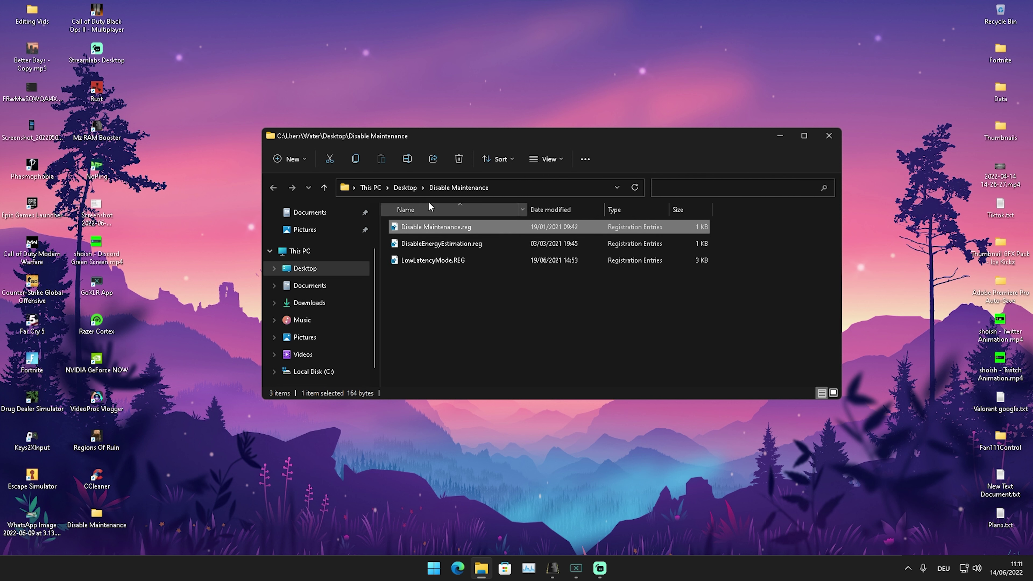
double_click(435, 230)
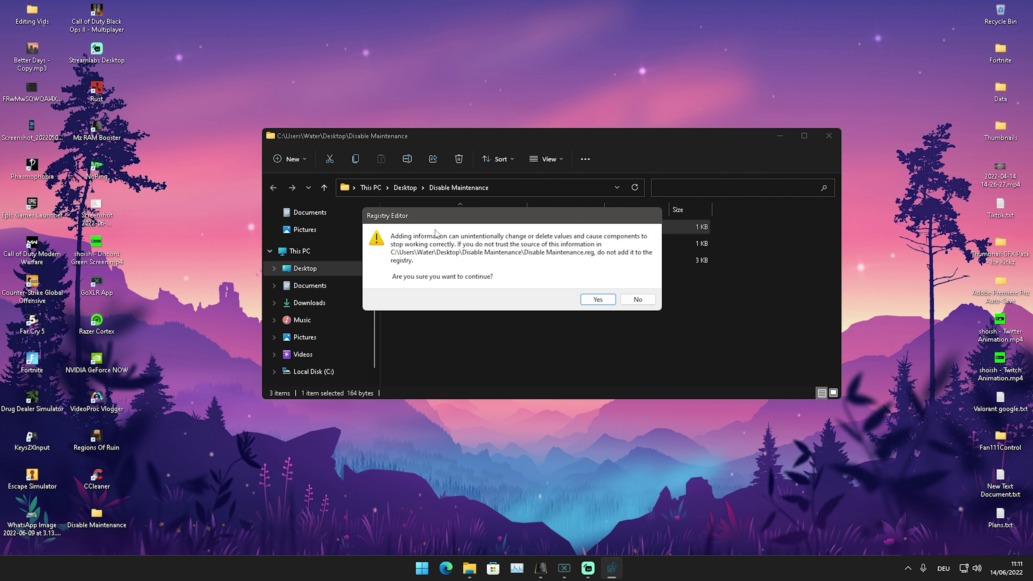
left_click(597, 301)
left_click(635, 286)
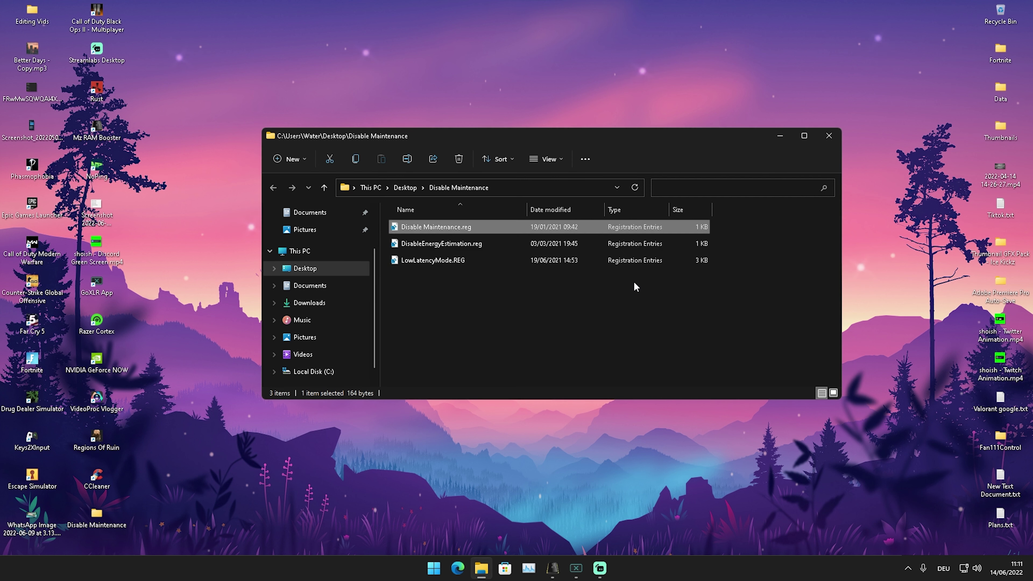
left_click(829, 135)
left_click_drag(420, 212, 419, 251)
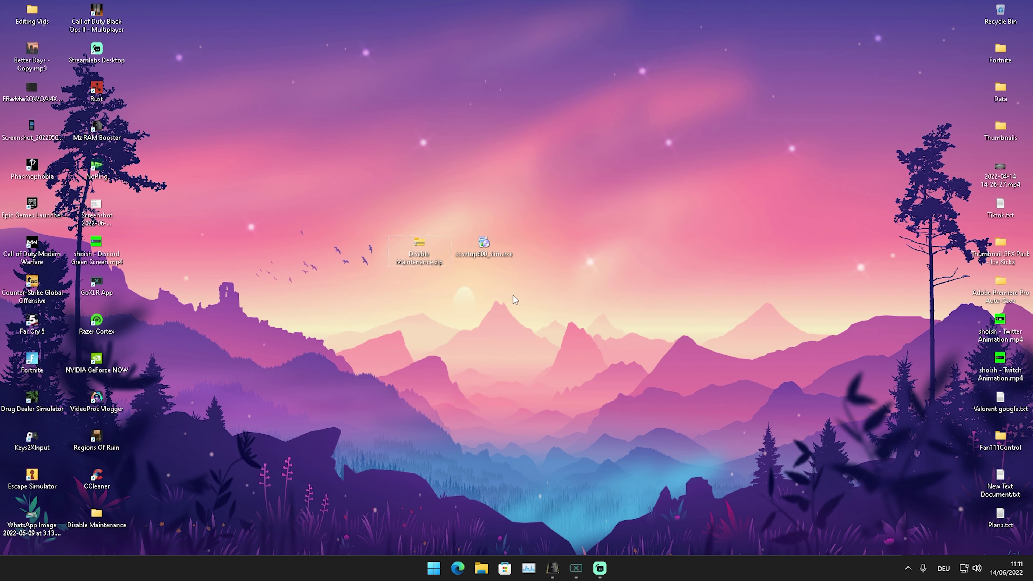